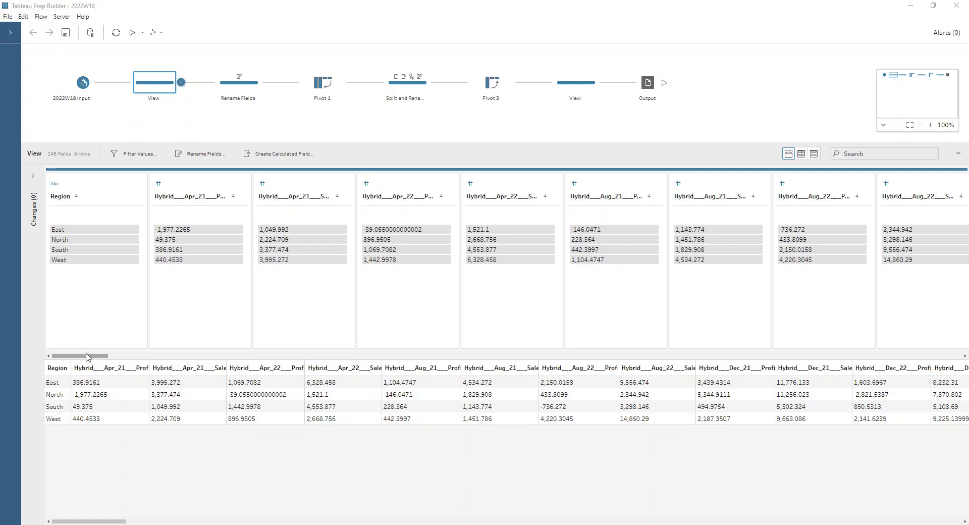
Preview a bulk rename in the first View step that replaces "___" with a hyphen in all field names, without applying it.
left_click(228, 90)
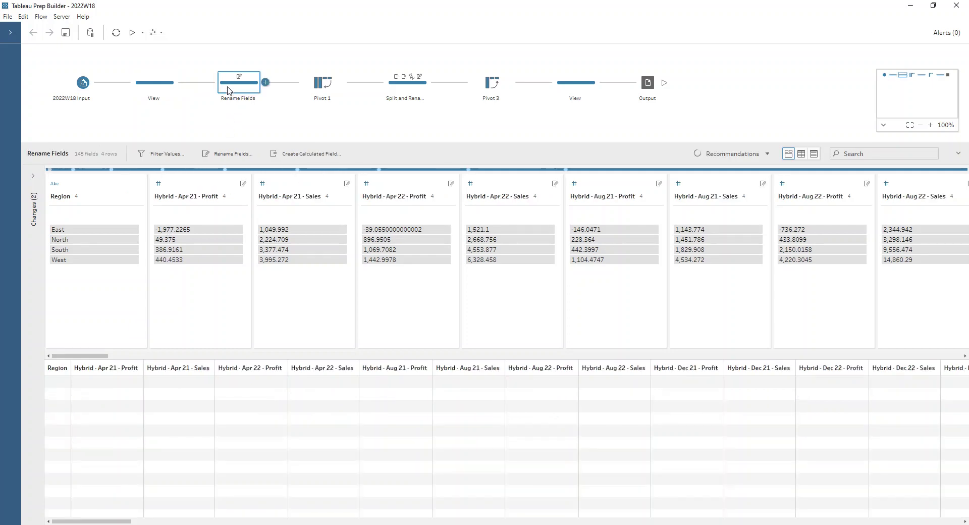
left_click(174, 90)
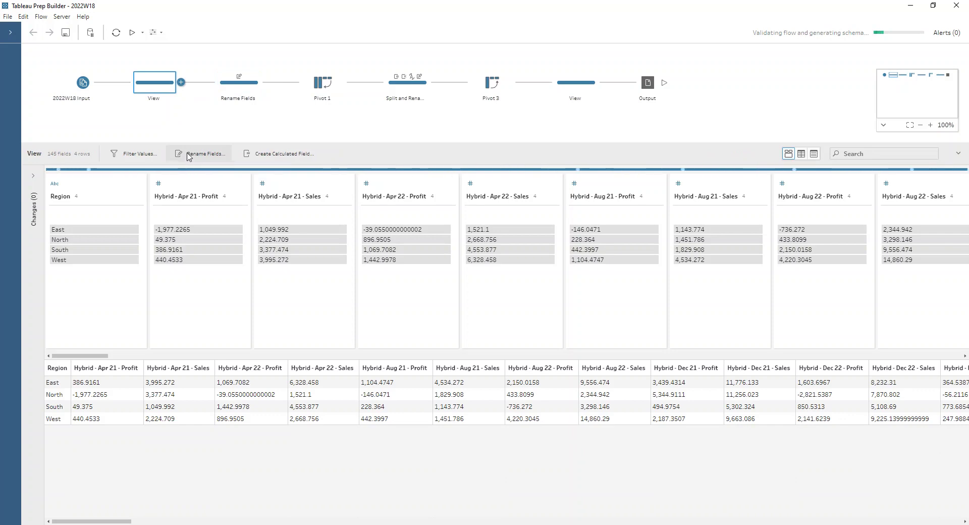
key("ctrl")
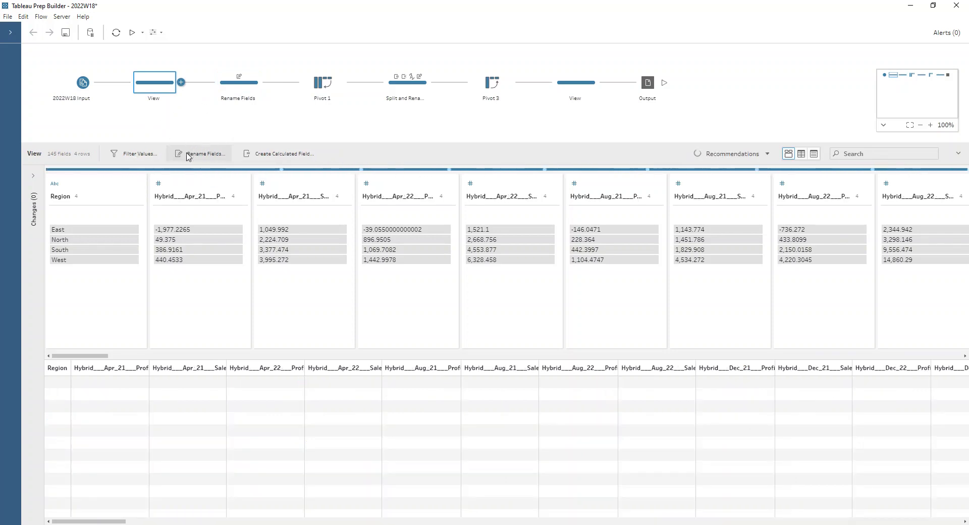
left_click(187, 155)
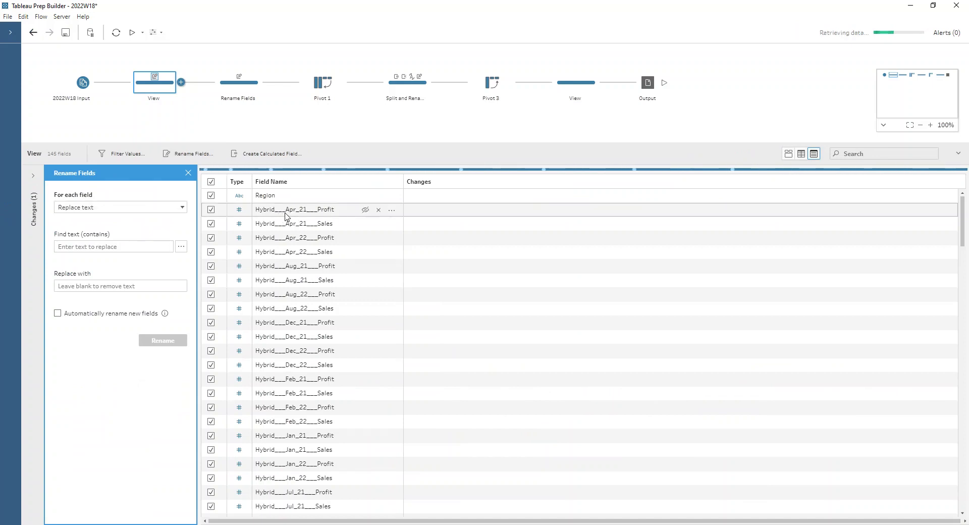
left_click(115, 248)
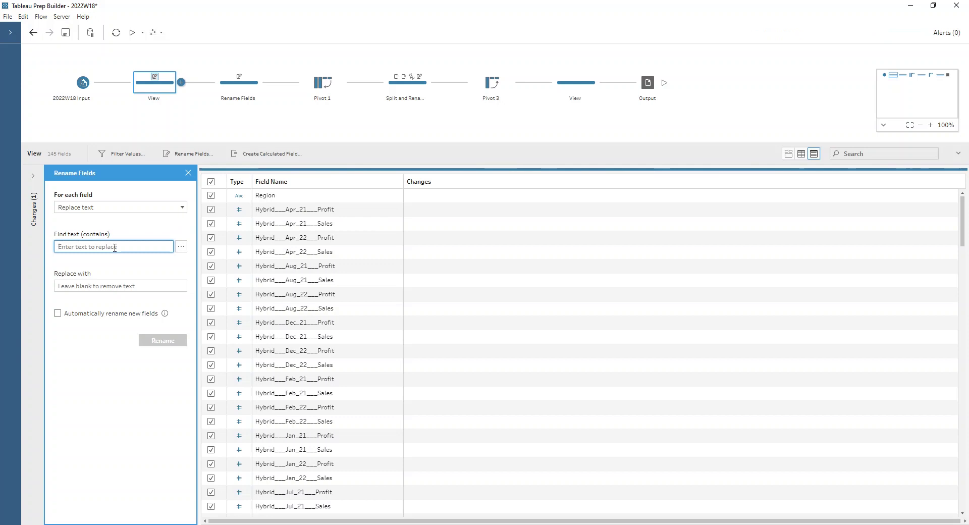
type("___")
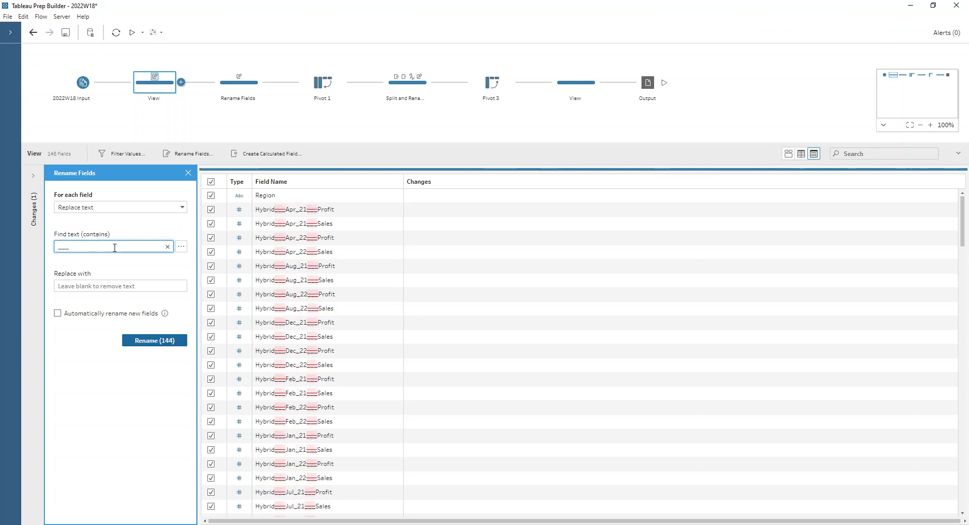
left_click(113, 287)
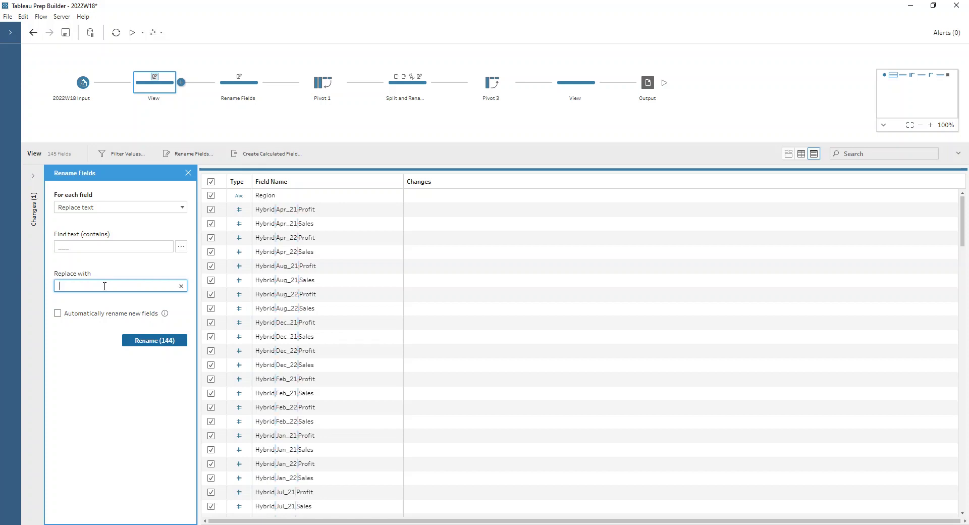
key("BackSpace")
type("-")
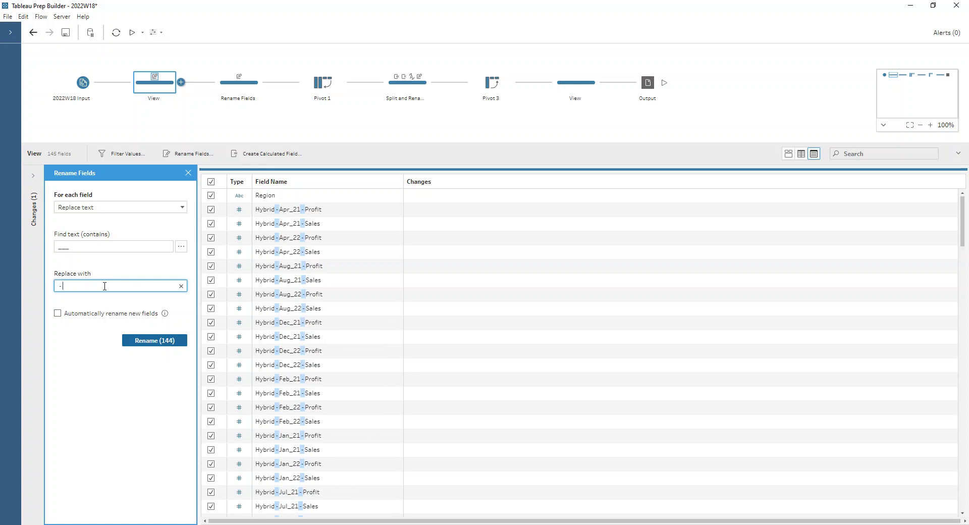
left_click(188, 172)
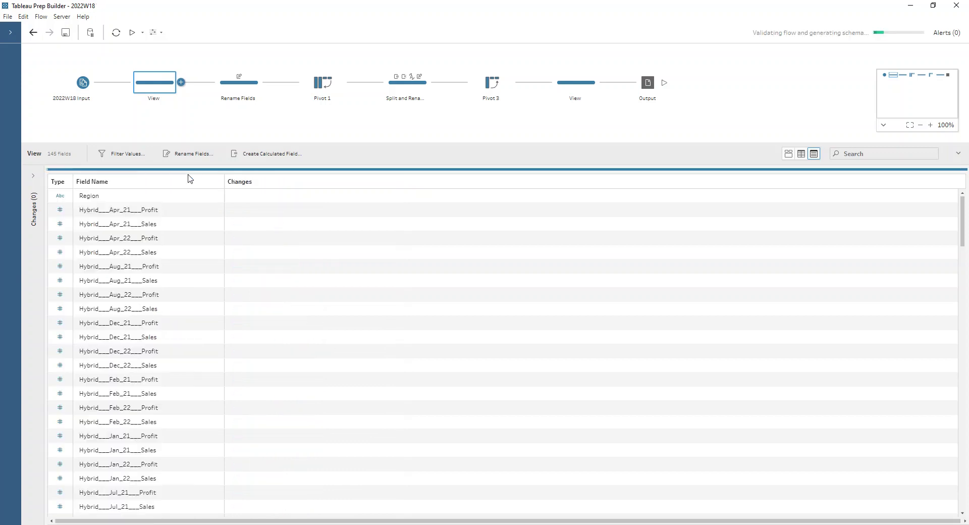
Examine the renamed fields in the Rename Fields step and the columns-to-rows results of Pivot 1 in profile view.
left_click(238, 83)
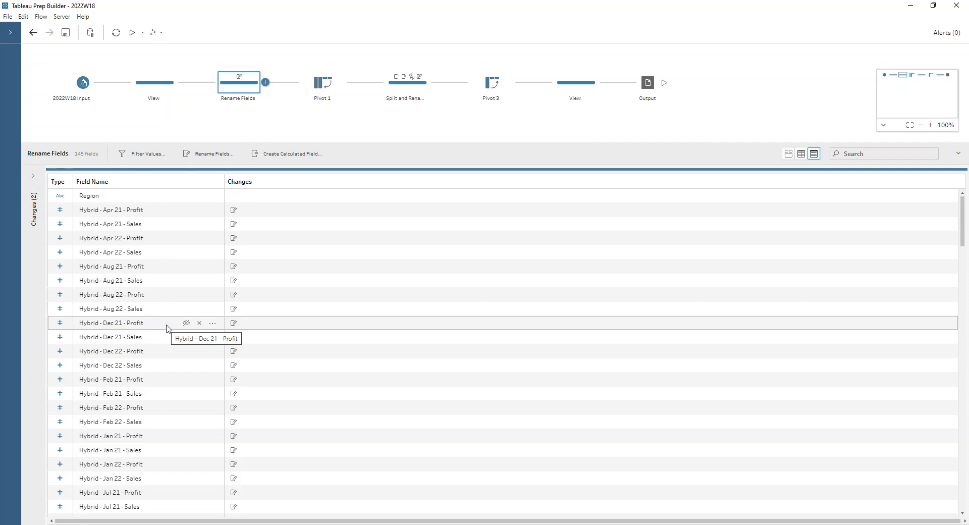
left_click(329, 90)
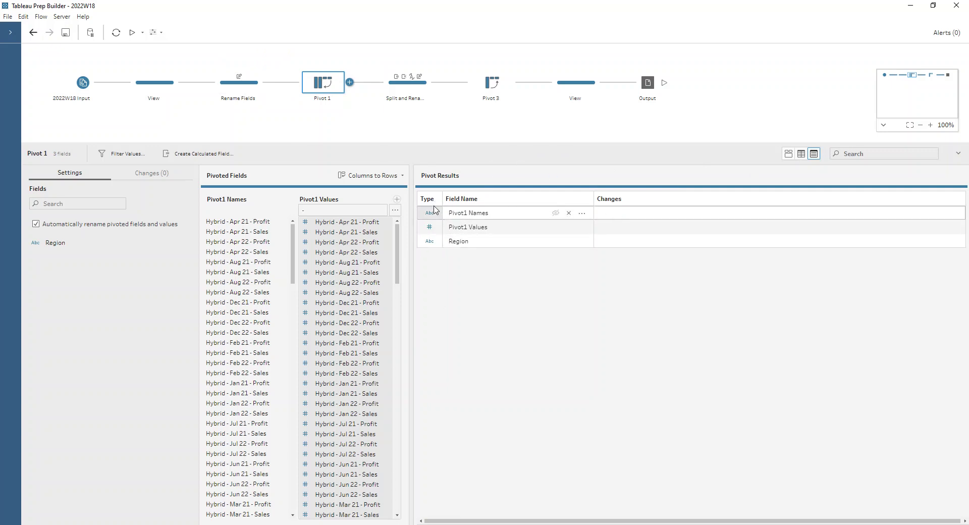
left_click(788, 153)
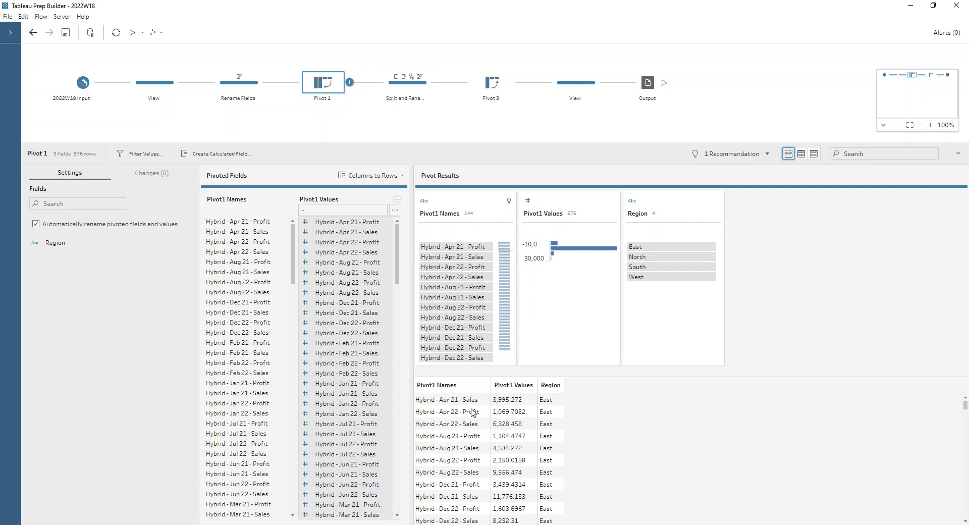
Expand the Split and Rename step's change list and inspect the three calculated fields that split Pivot1 Names.
left_click(421, 88)
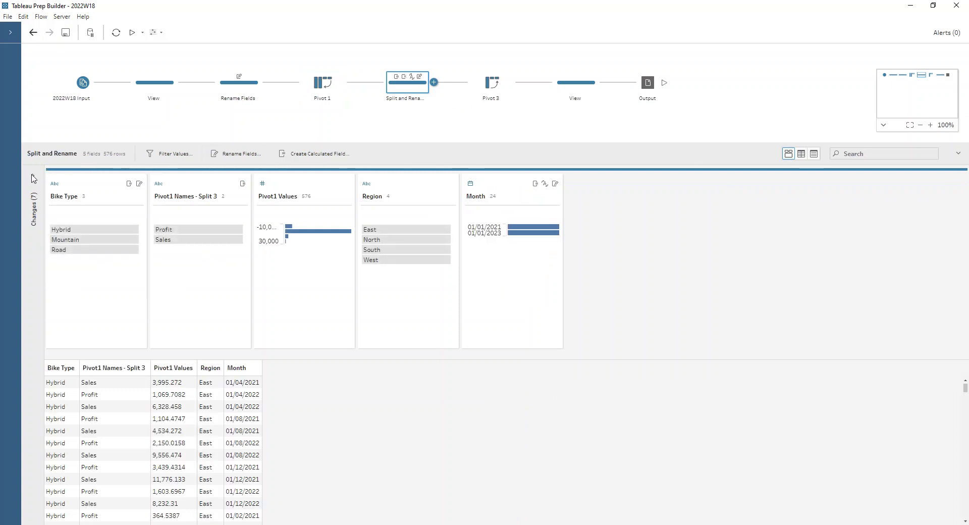
left_click(33, 177)
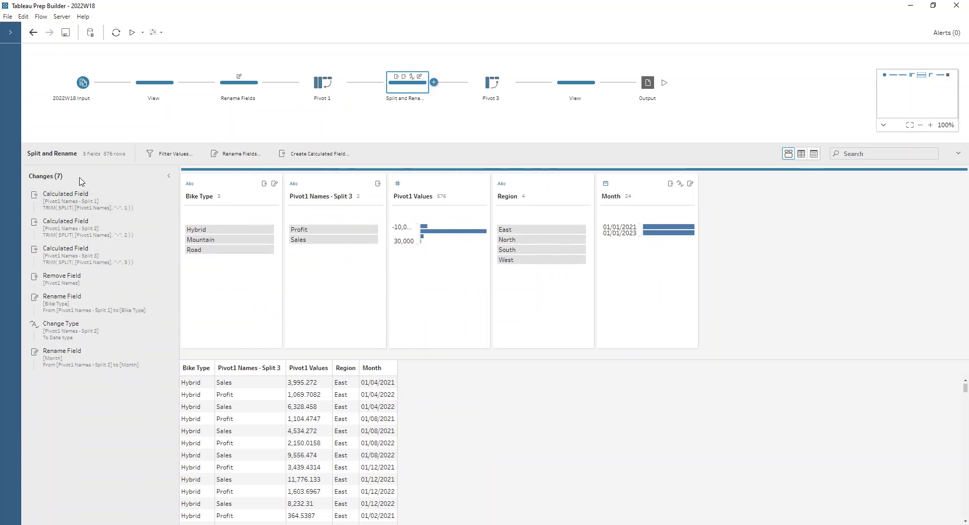
left_click(114, 202)
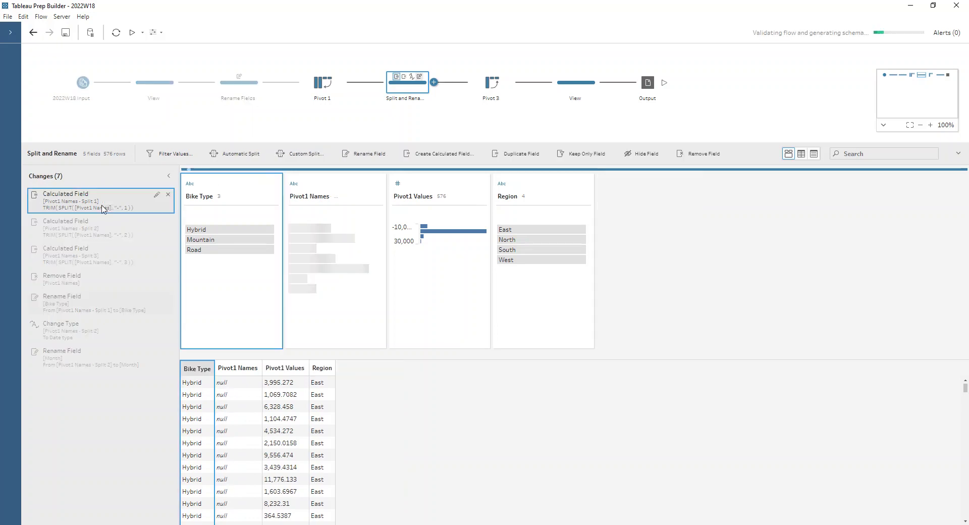
mouse_move(379, 197)
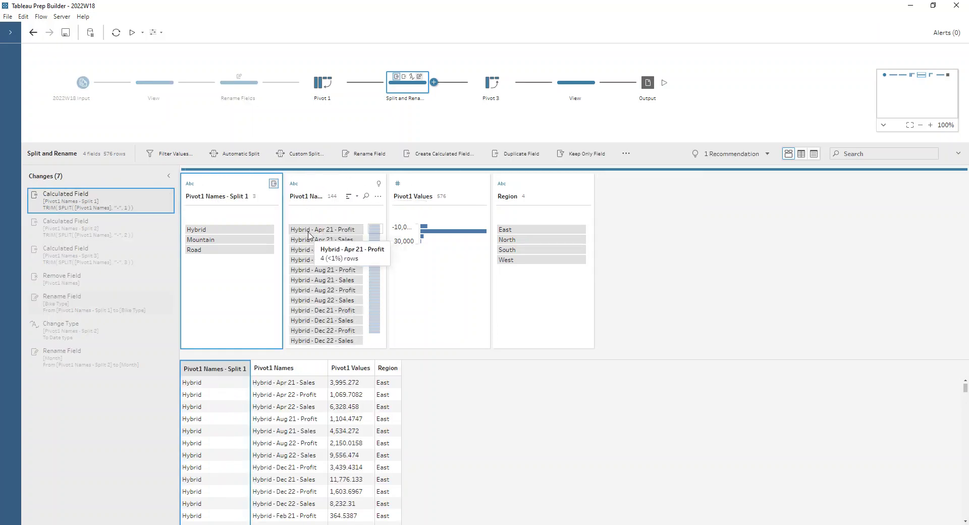
mouse_move(313, 236)
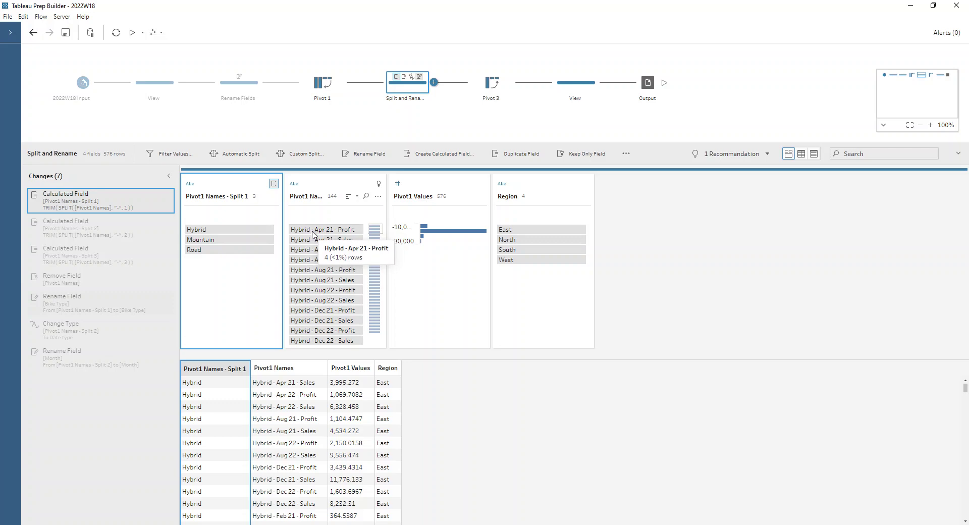
left_click(120, 226)
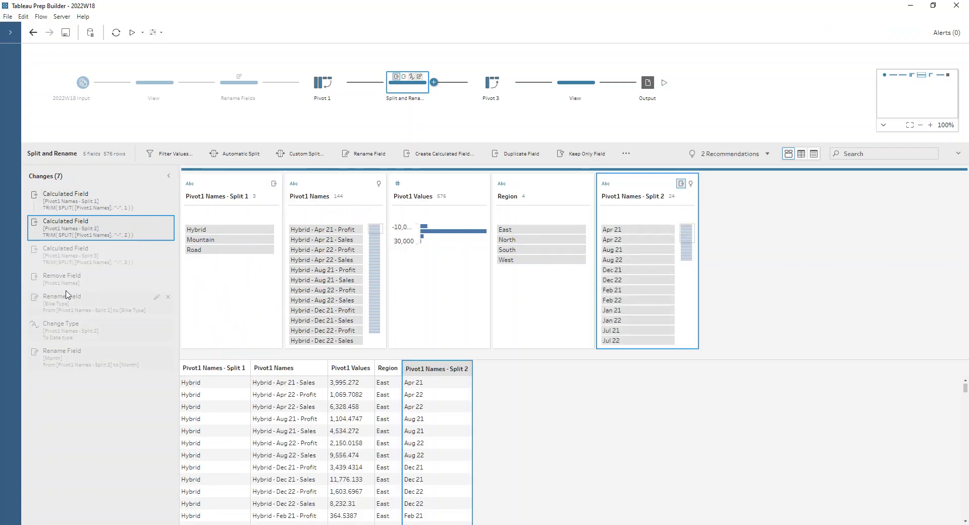
left_click(52, 258)
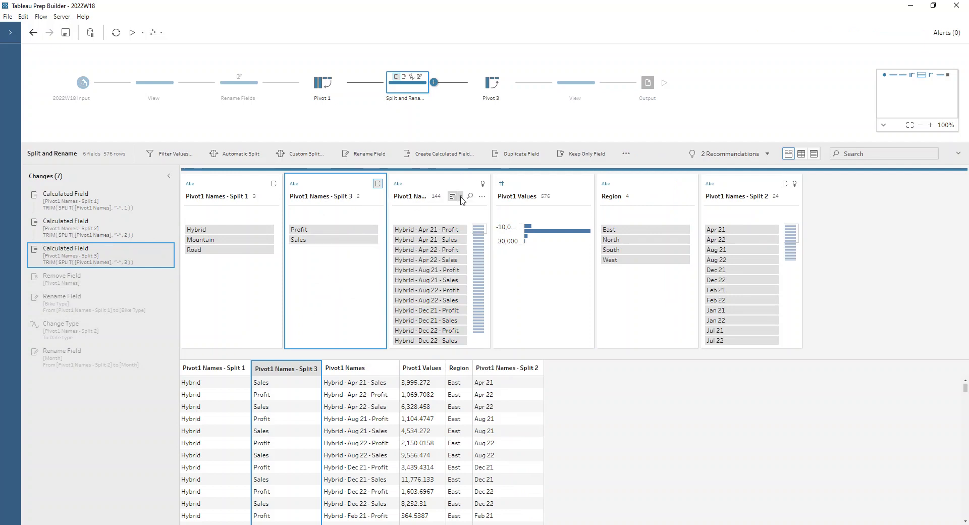
Set up a custom split of Pivot1 Names using separator "-" and splitting off all fields, and dismiss it without splitting.
left_click(482, 196)
mouse_move(525, 243)
left_click(599, 252)
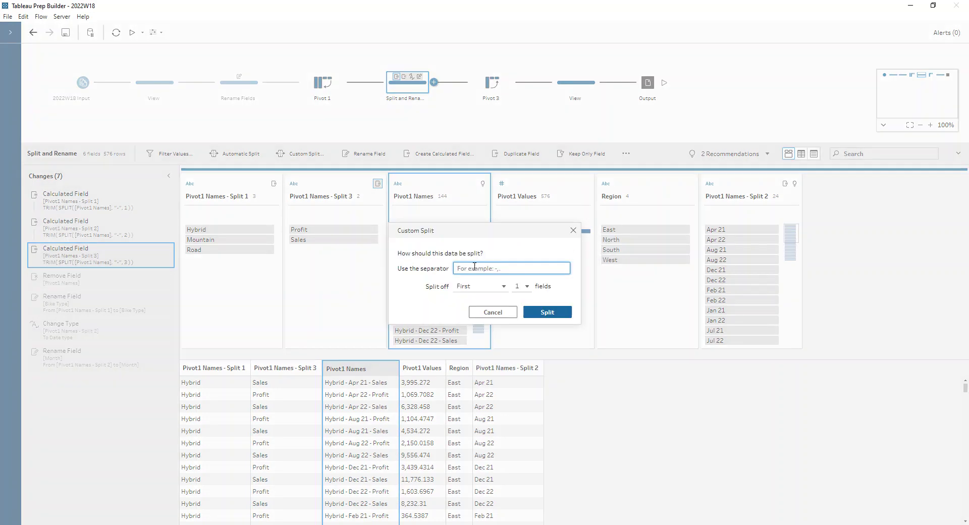
type("-")
left_click(482, 284)
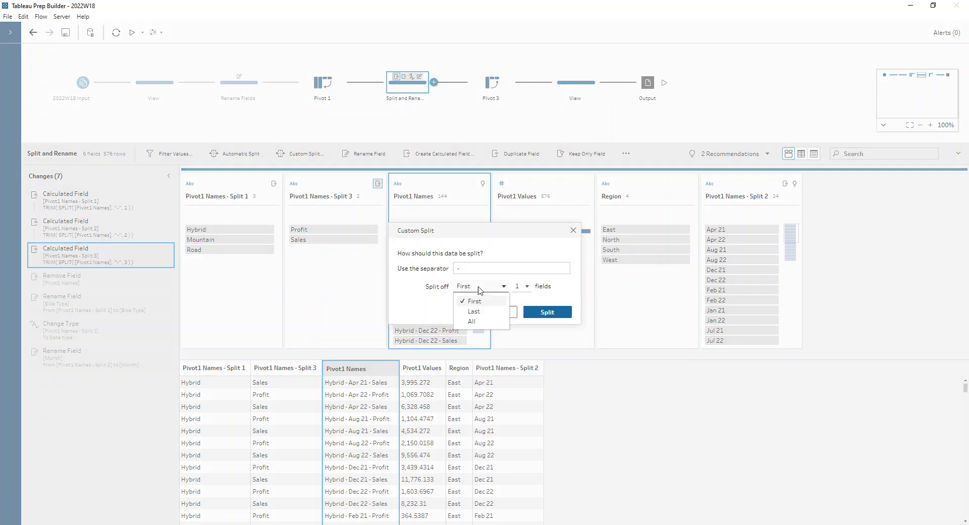
left_click(472, 323)
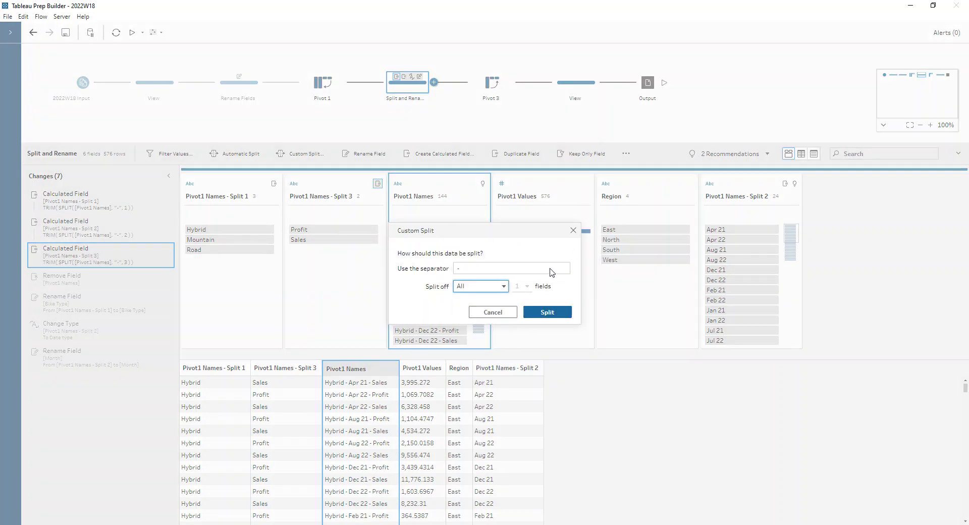
left_click(573, 230)
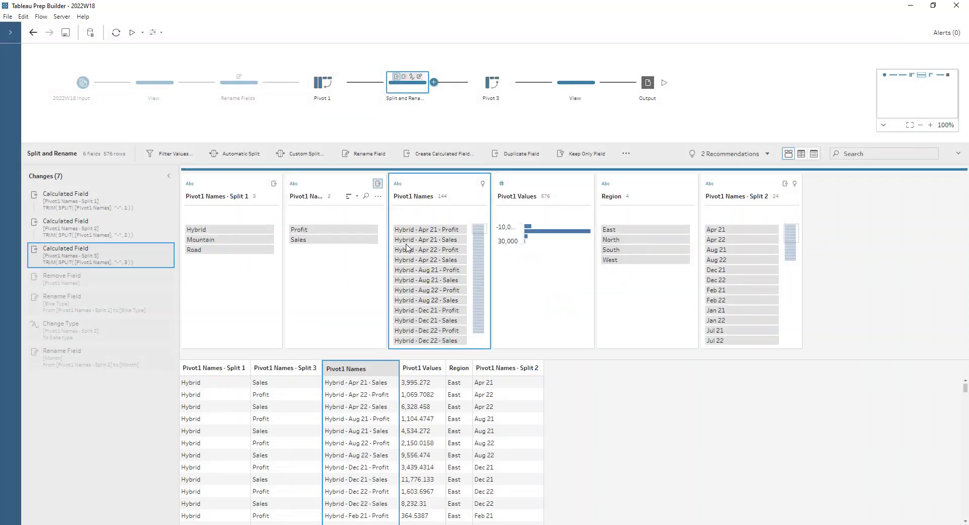
Inspect the Pivot1 Names removal, the Bike Type rename, the Split 2 change to date type and the Month rename.
left_click(69, 288)
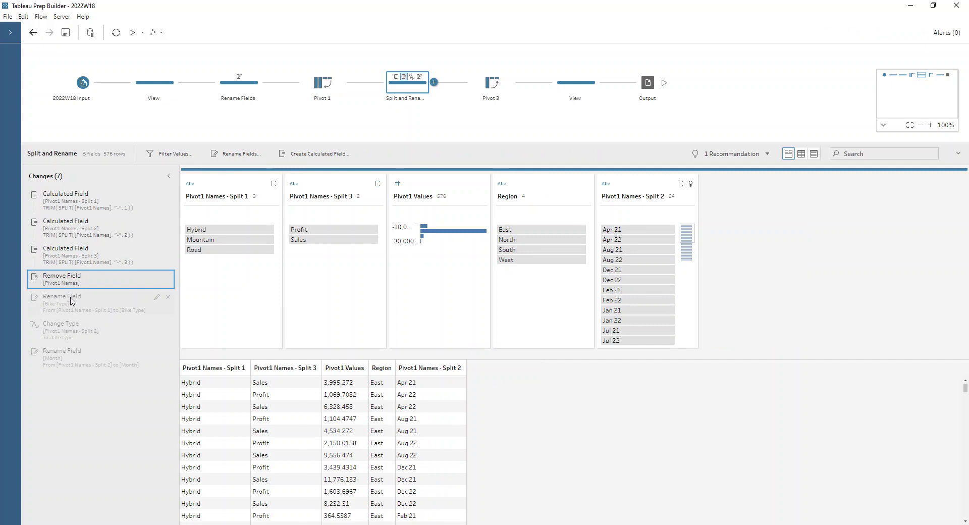
left_click(71, 301)
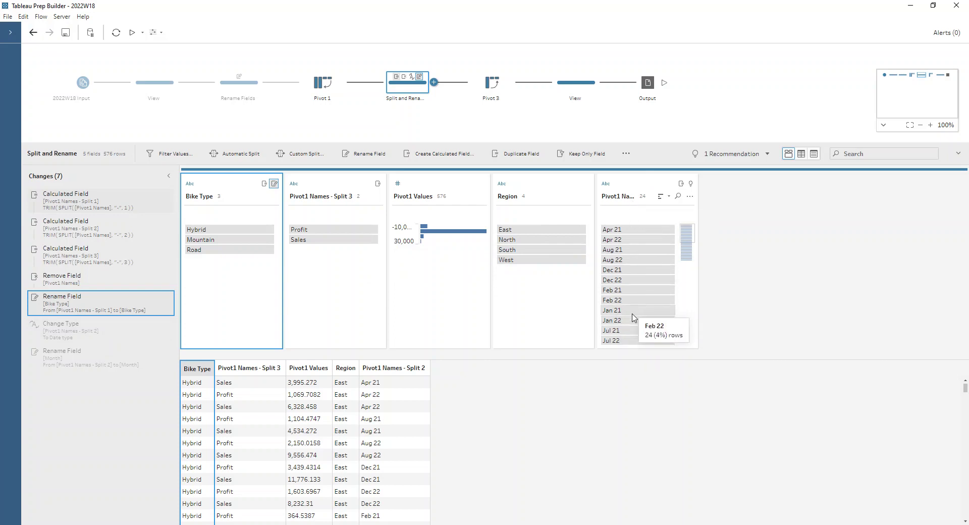
left_click(73, 340)
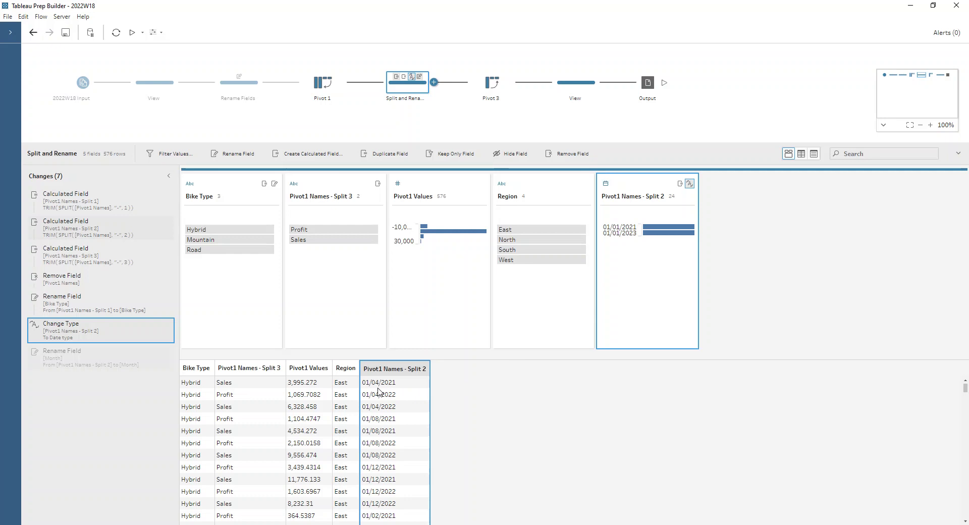
left_click(154, 364)
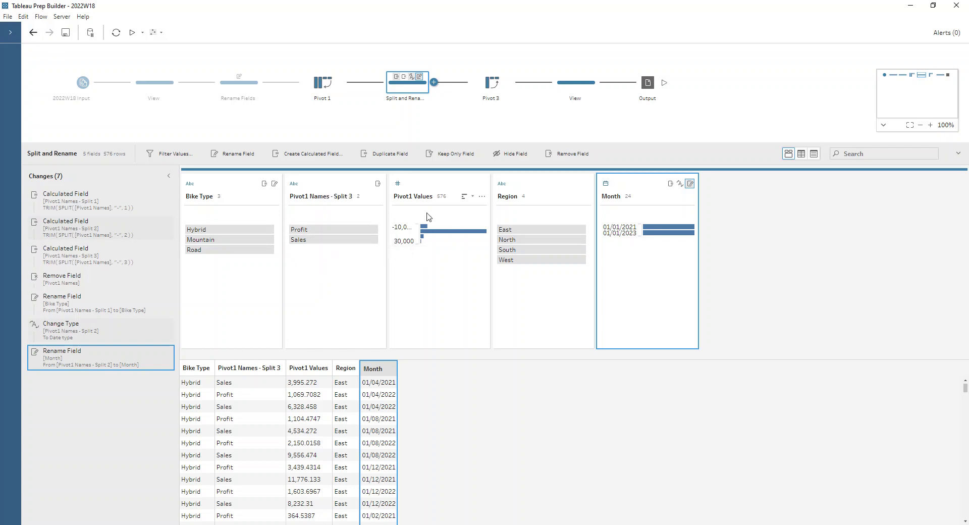
Examine Pivot 3's Rows to Columns setup and aggregated field, and open the View step that follows it.
left_click(492, 83)
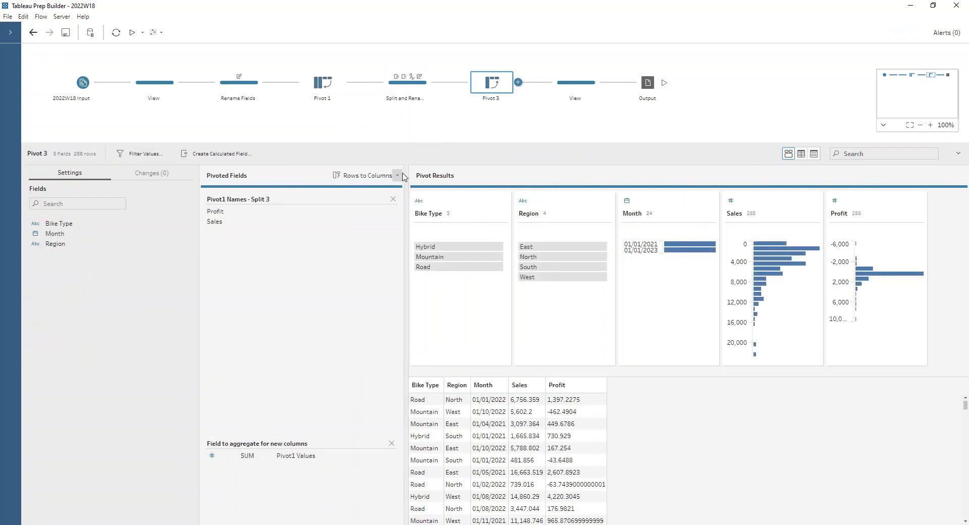
left_click(397, 175)
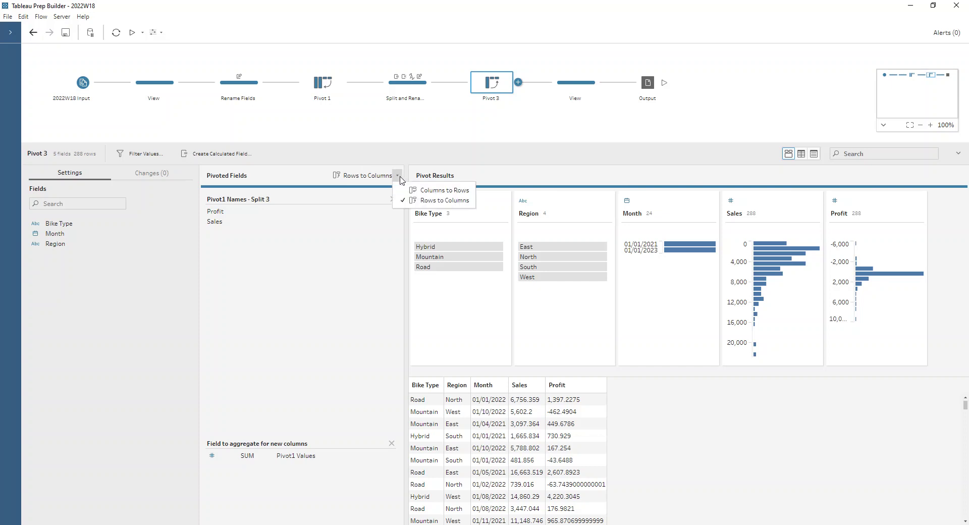
left_click(419, 201)
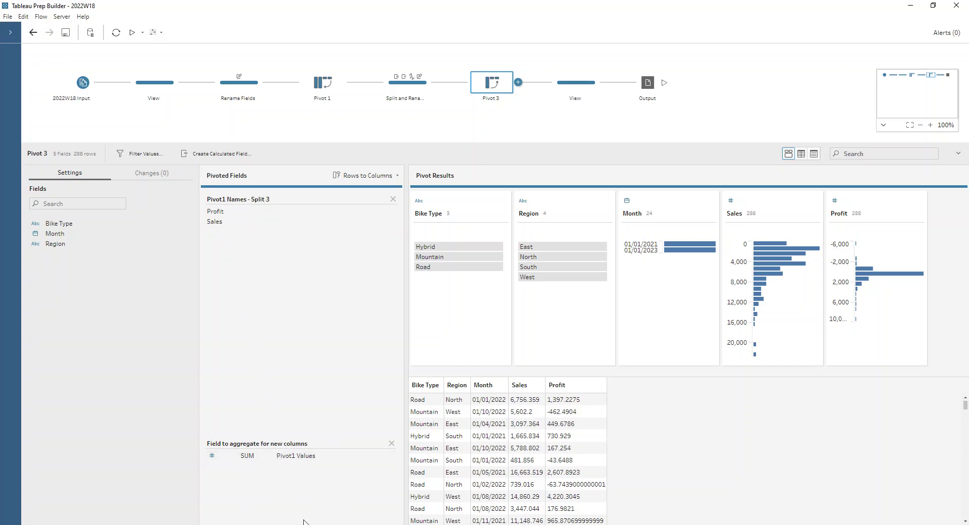
left_click(579, 83)
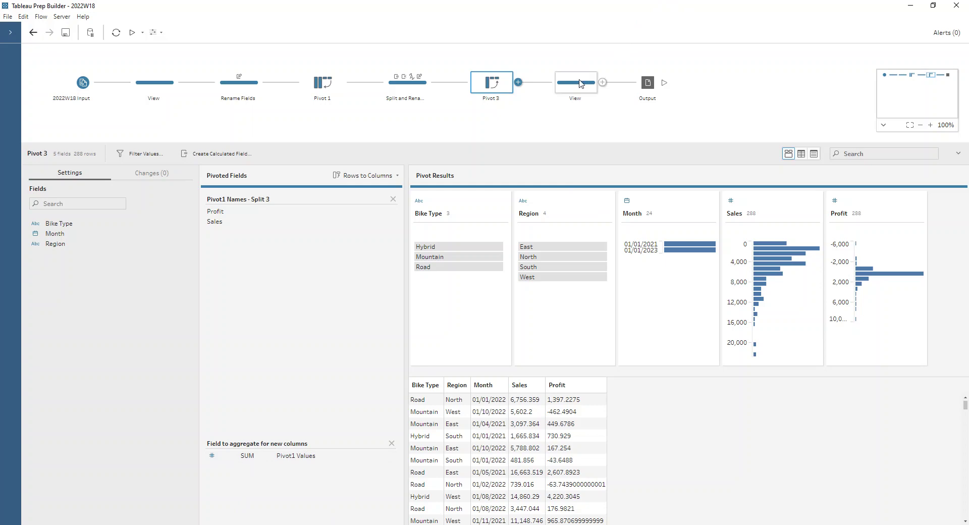